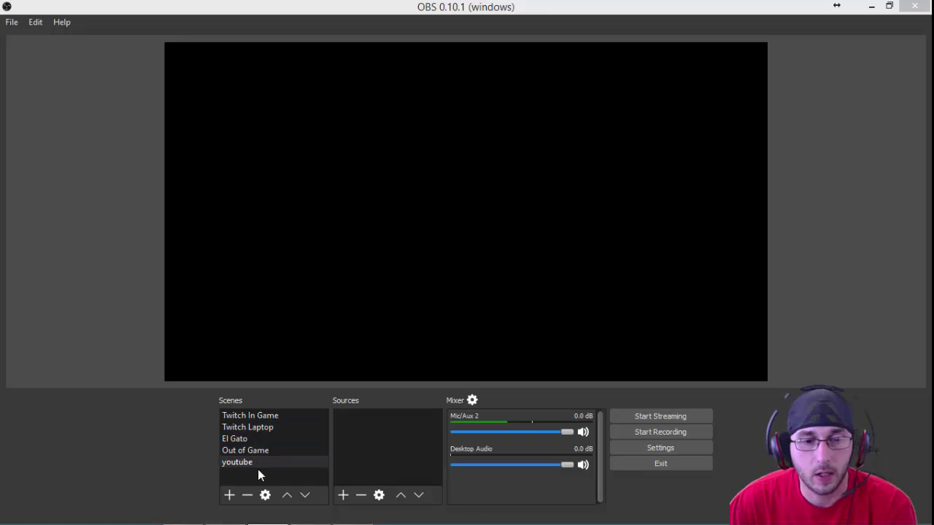
# Add an empty scene called 'Test' to the Scenes list.
pyautogui.click(231, 495)
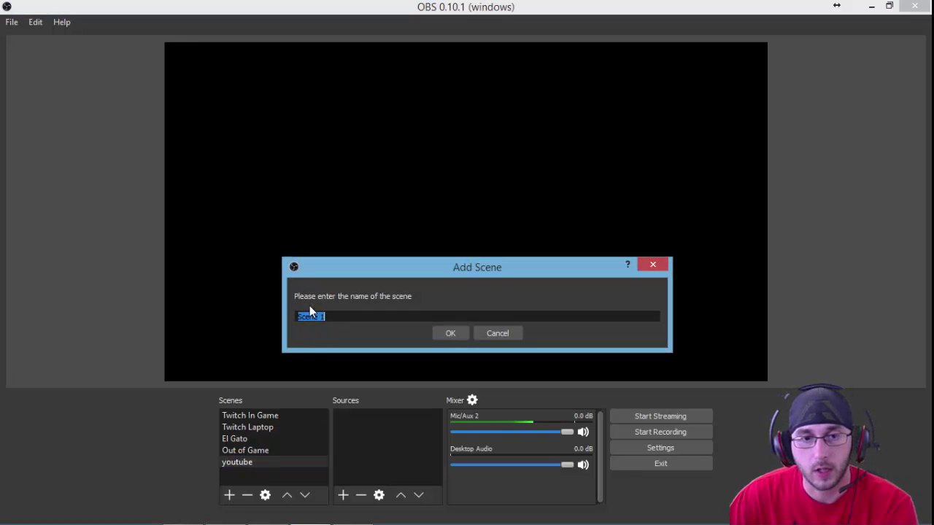
pyautogui.write('Test')
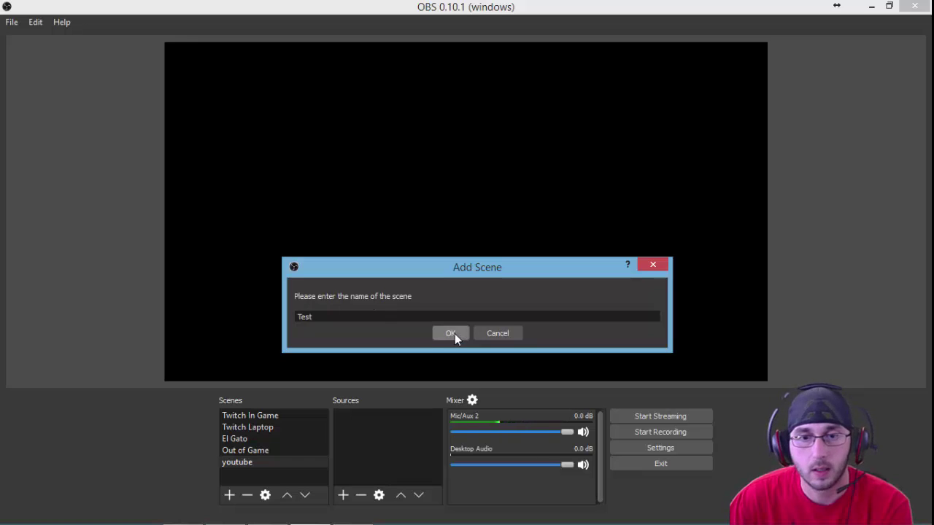
pyautogui.click(454, 333)
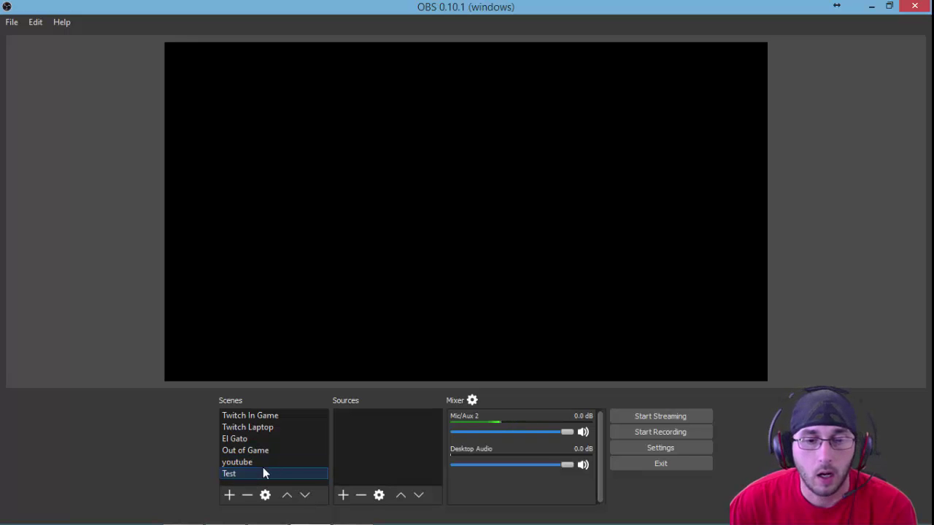
# Add a Game Capture source named 'Game Capture 2' to the Test scene.
pyautogui.click(344, 496)
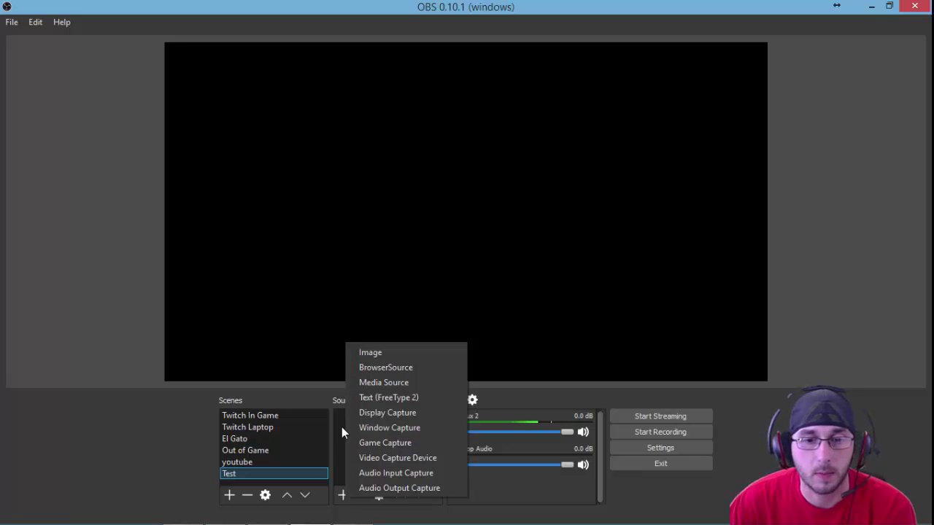
pyautogui.click(377, 443)
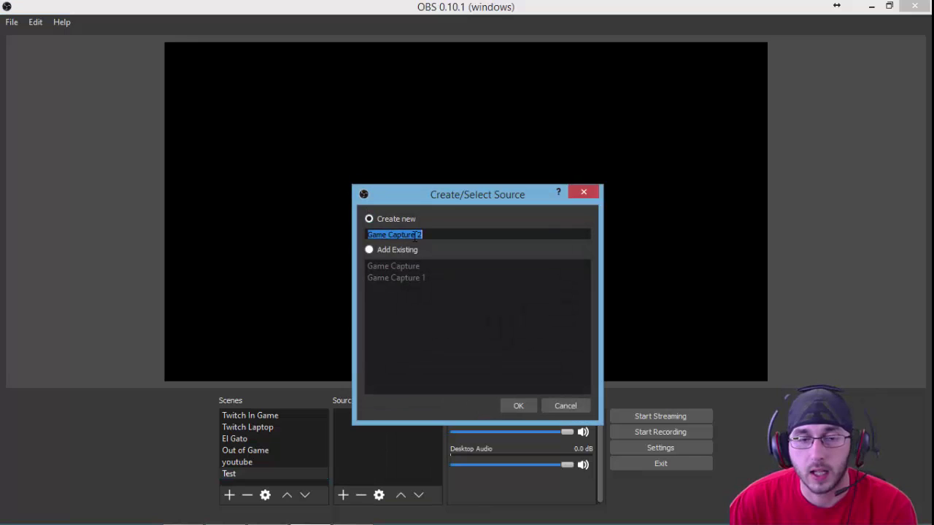
pyautogui.click(519, 406)
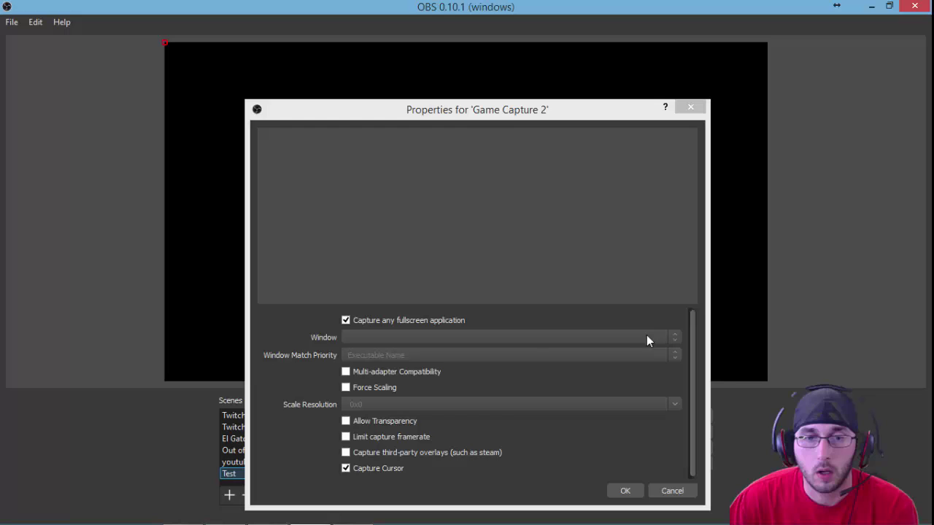
# Point Game Capture 2 at the ShooterGame Dirty Bomb window, matched by Executable Name.
pyautogui.click(346, 321)
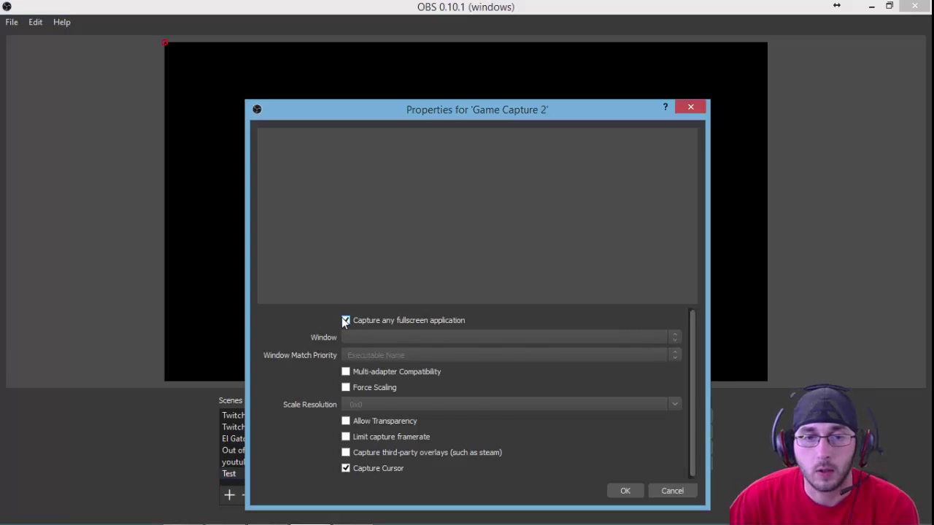
pyautogui.click(674, 337)
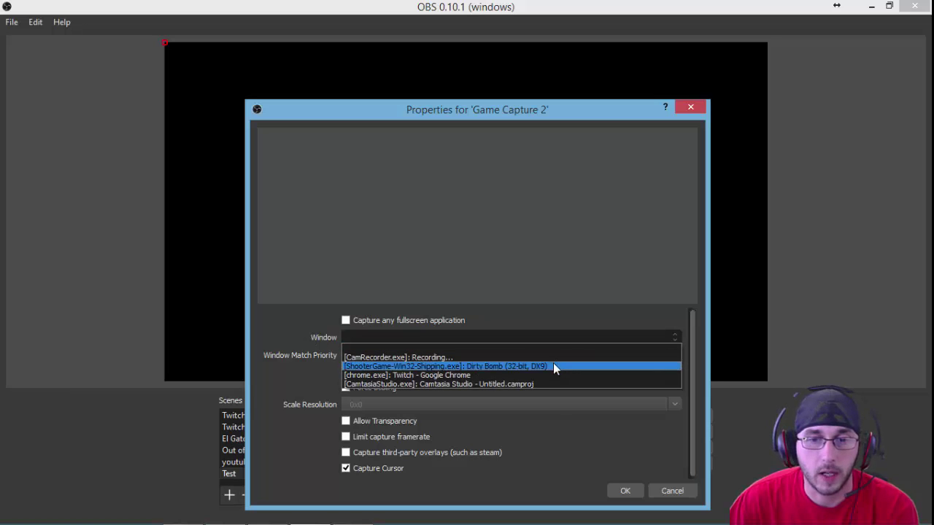
pyautogui.click(466, 366)
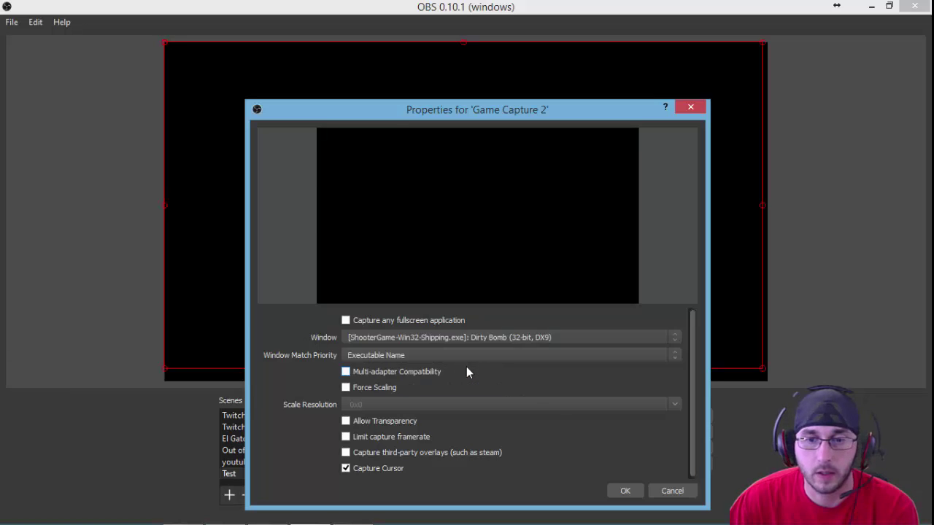
pyautogui.click(359, 355)
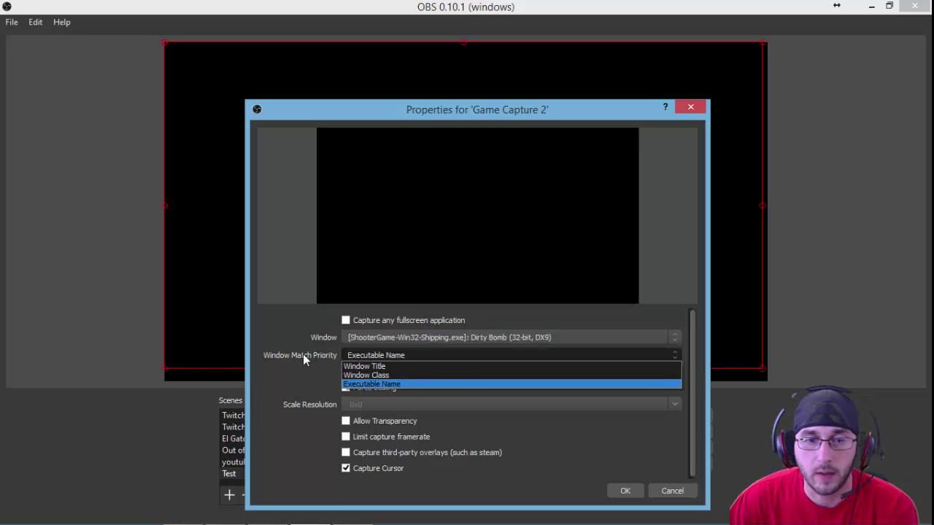
pyautogui.click(364, 383)
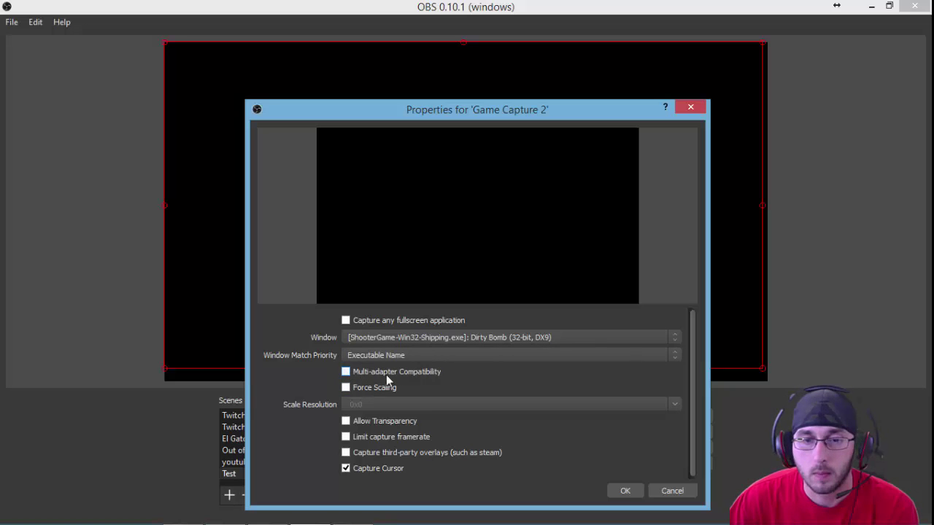
# Enable Multi-adapter Compatibility and test capturing the Steam overlay in Dirty Bomb.
pyautogui.click(345, 373)
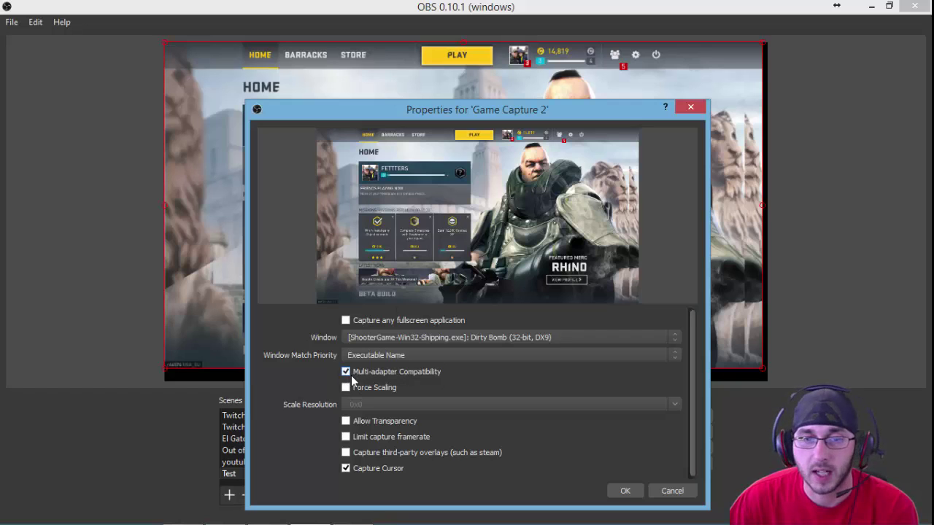
pyautogui.click(345, 374)
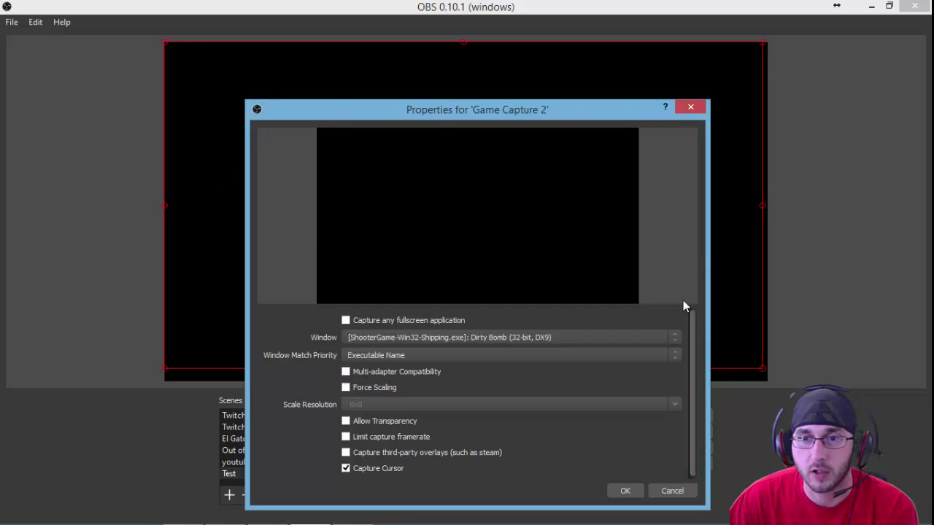
pyautogui.click(346, 372)
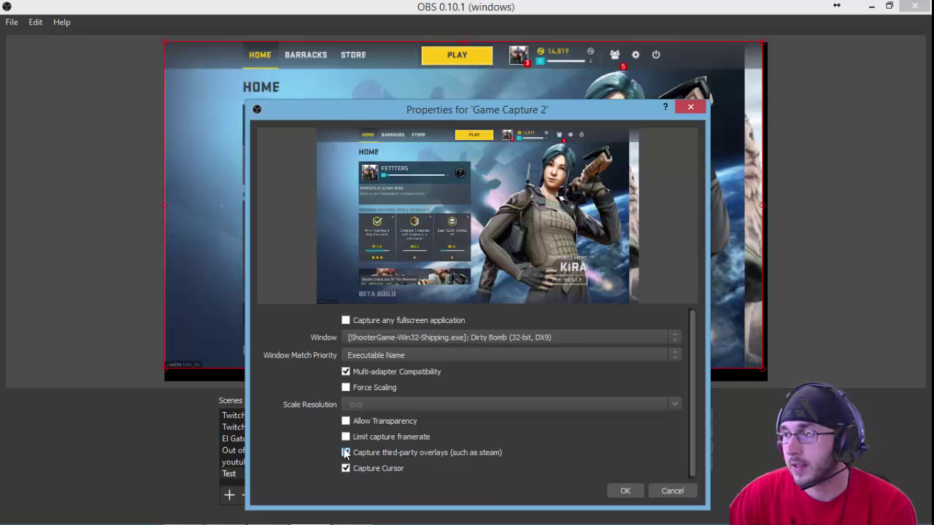
pyautogui.click(227, 213)
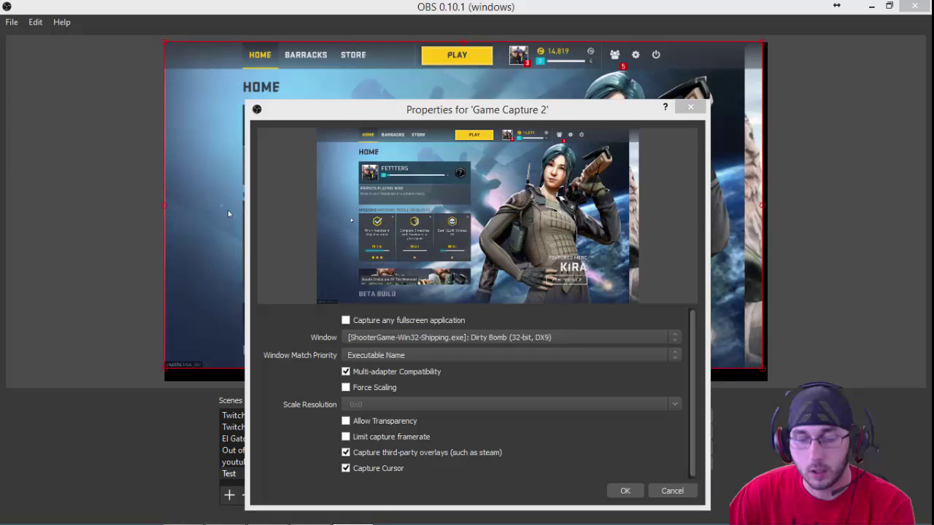
pyautogui.hotkey('shift', 'Tab')
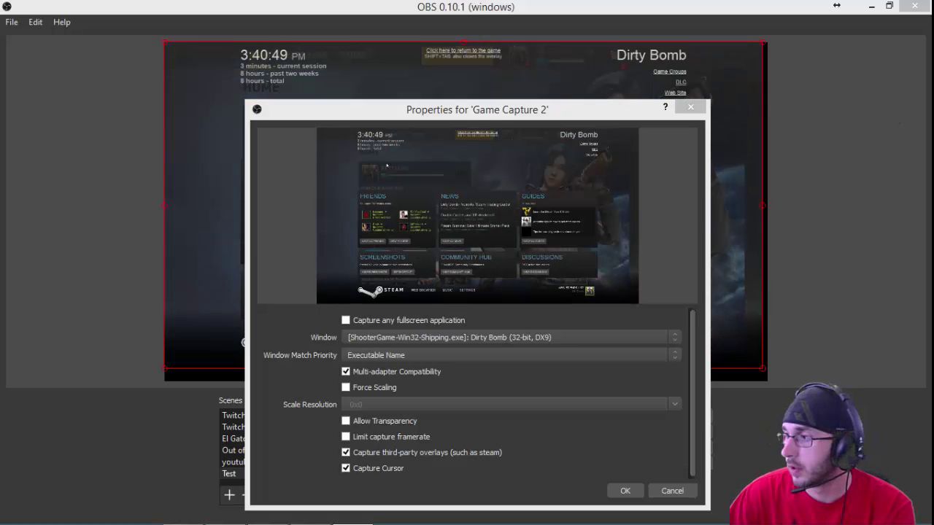
pyautogui.hotkey('shift', 'Tab')
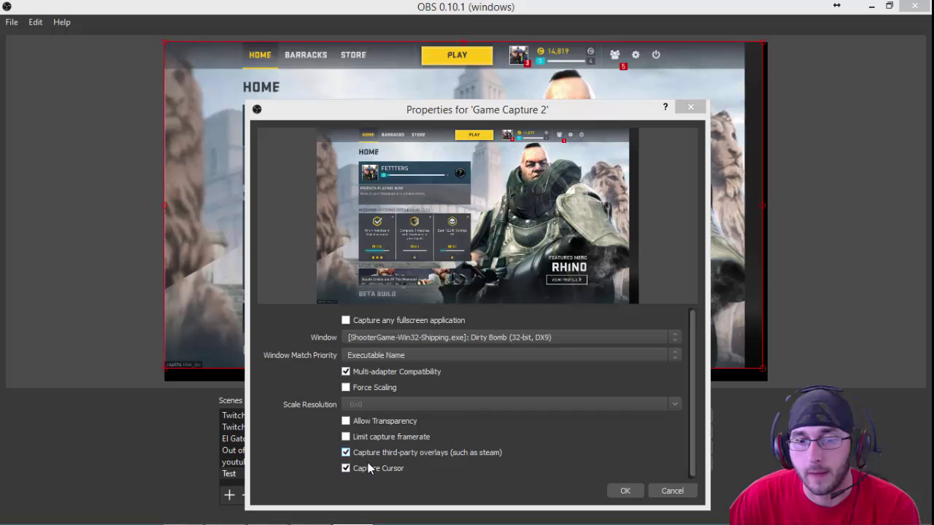
# Leave Capture Cursor on and save the game capture settings.
pyautogui.click(348, 467)
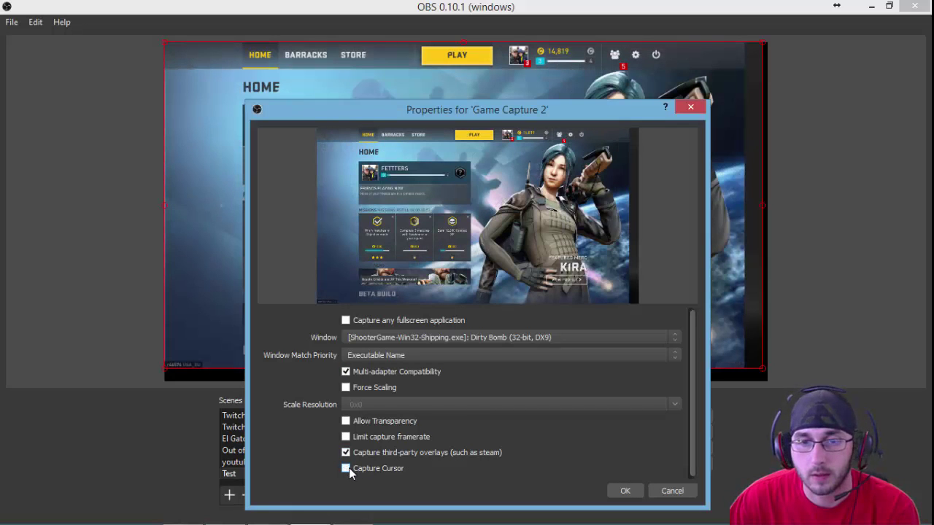
pyautogui.click(348, 467)
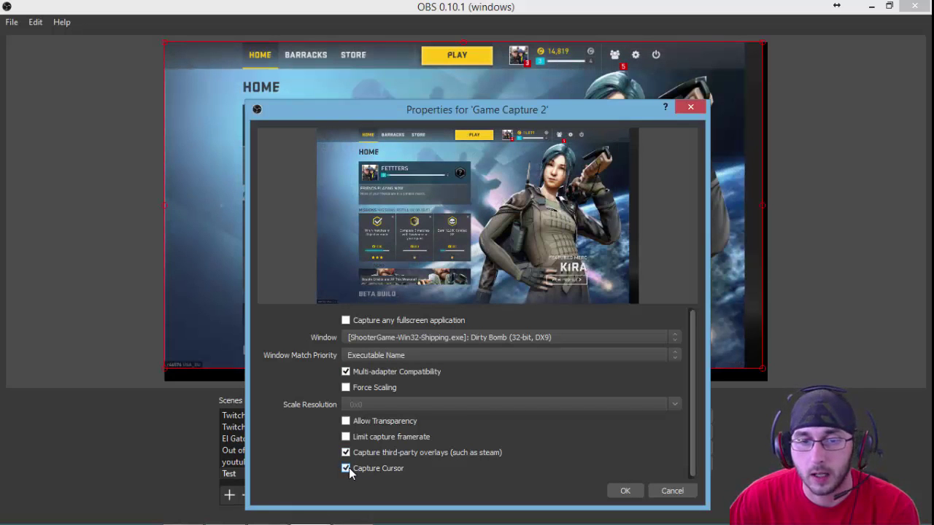
pyautogui.click(616, 492)
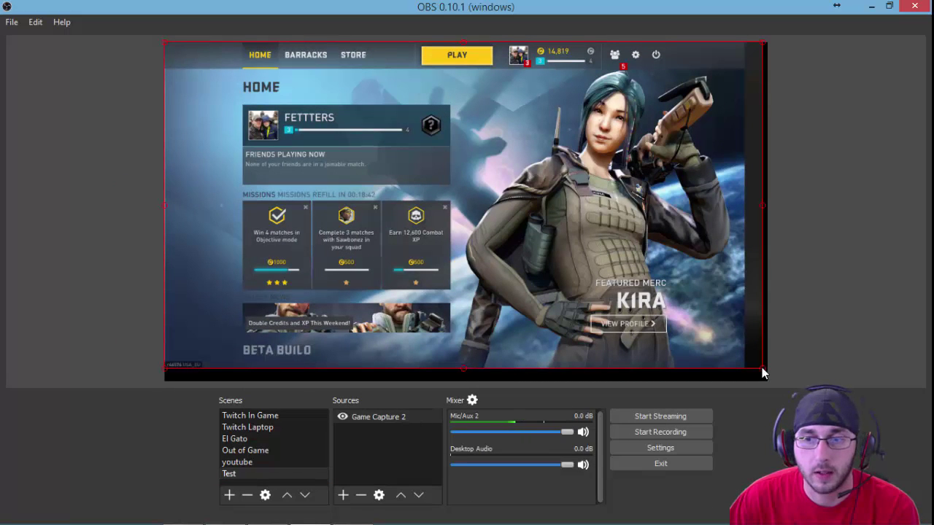
# Stretch the Dirty Bomb capture to cover the whole canvas and select Game Capture 2.
pyautogui.moveTo(765, 369); pyautogui.dragTo(774, 340)
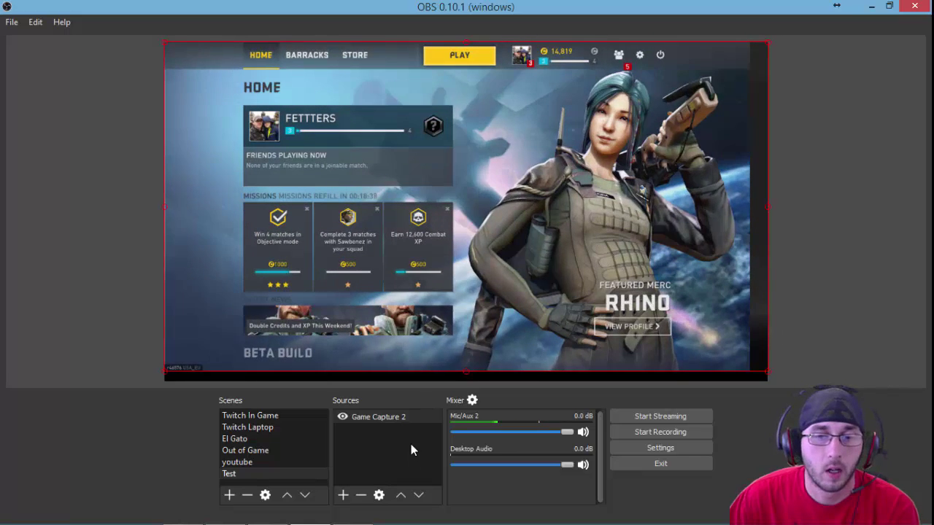
pyautogui.click(374, 456)
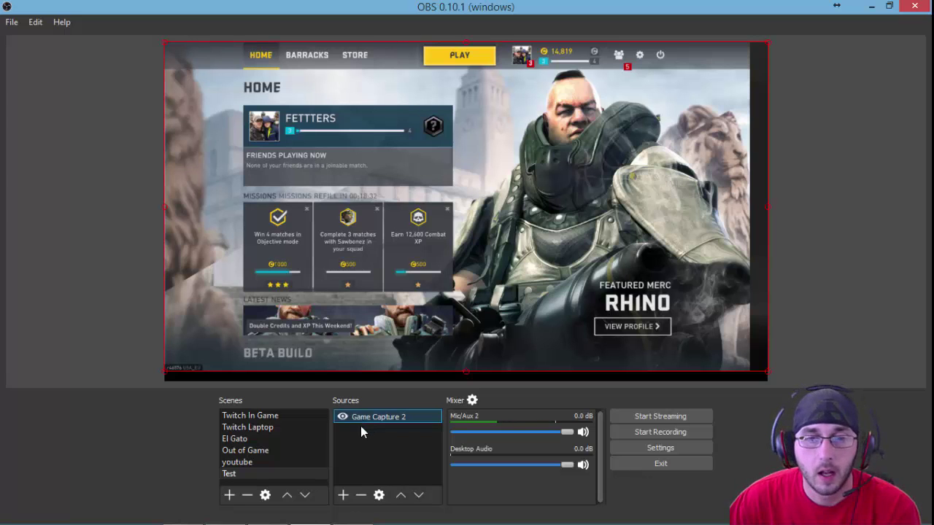
pyautogui.click(379, 496)
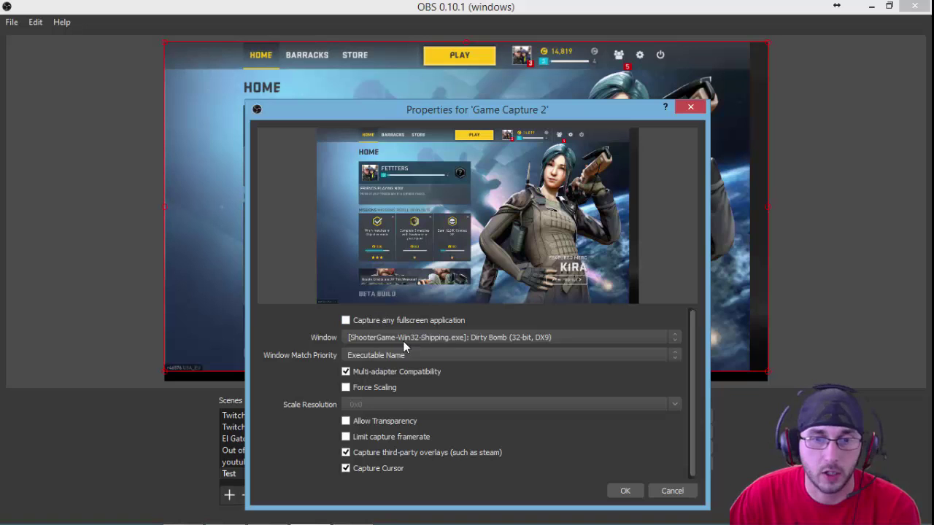
pyautogui.click(461, 338)
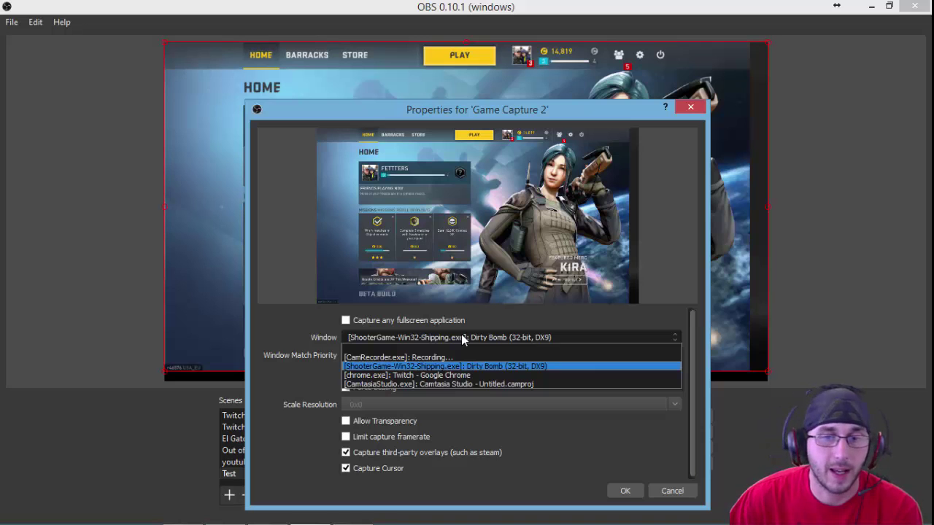
pyautogui.click(574, 422)
pyautogui.click(674, 490)
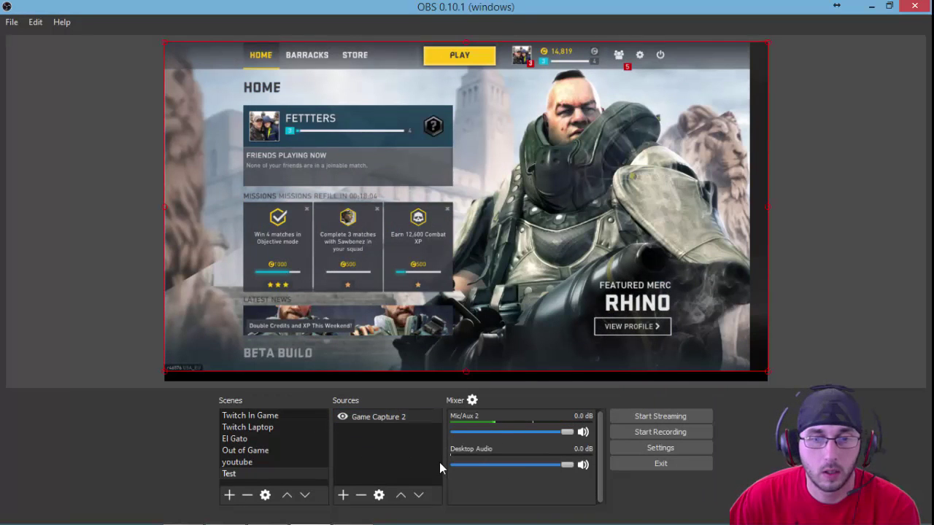
# Bring up Advanced Audio Properties and scroll down to the Desktop Audio row.
pyautogui.click(472, 400)
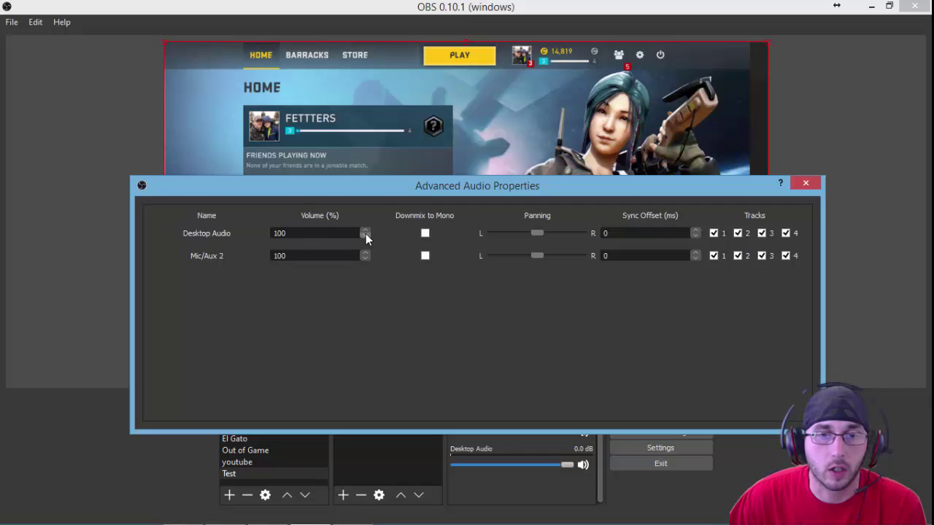
pyautogui.scroll(-6, 366, 233)
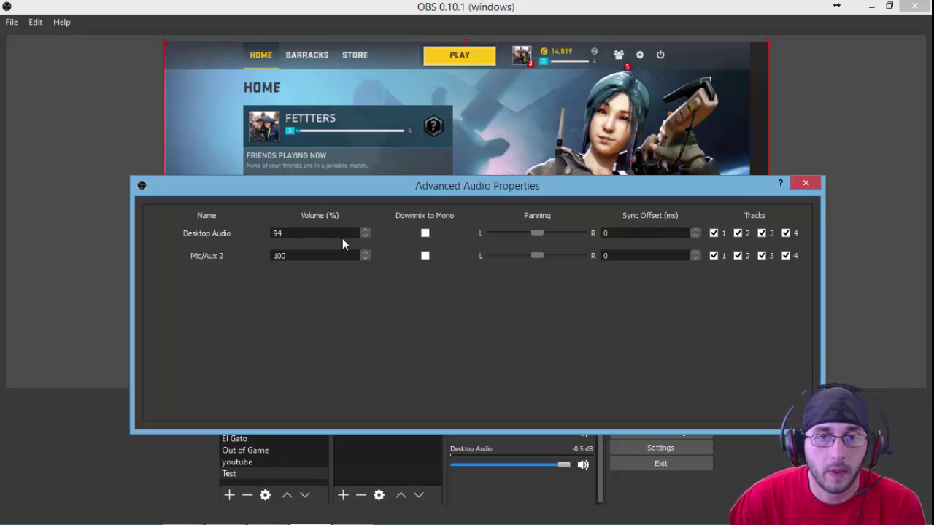
pyautogui.scroll(-3, 364, 234)
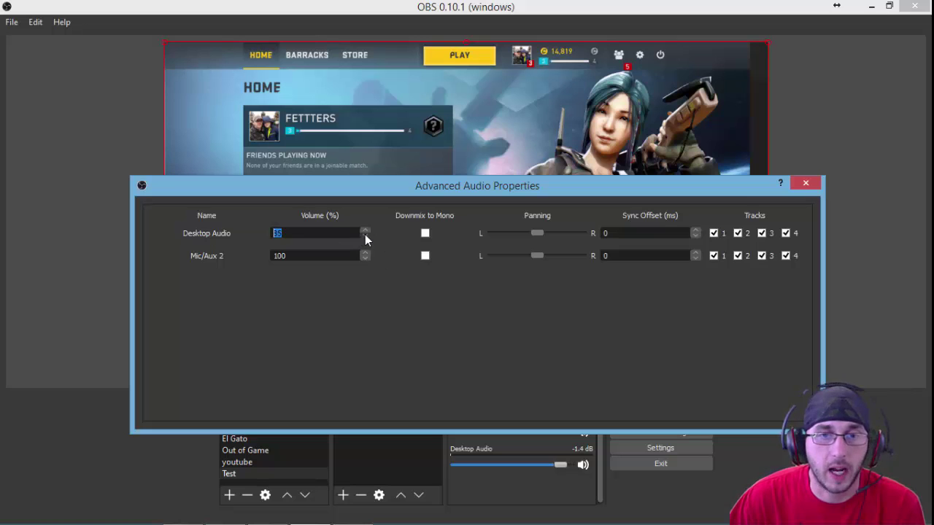
pyautogui.scroll(-1, 366, 234)
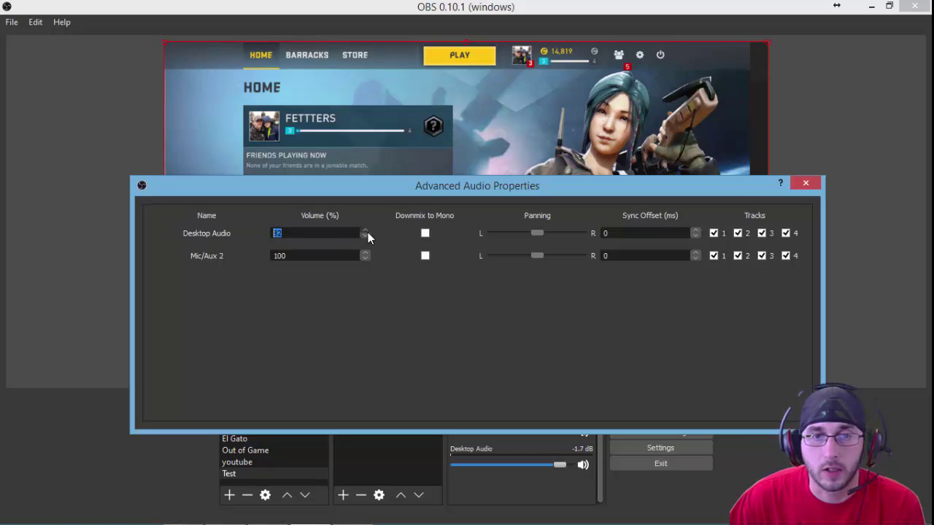
pyautogui.scroll(-3, 367, 234)
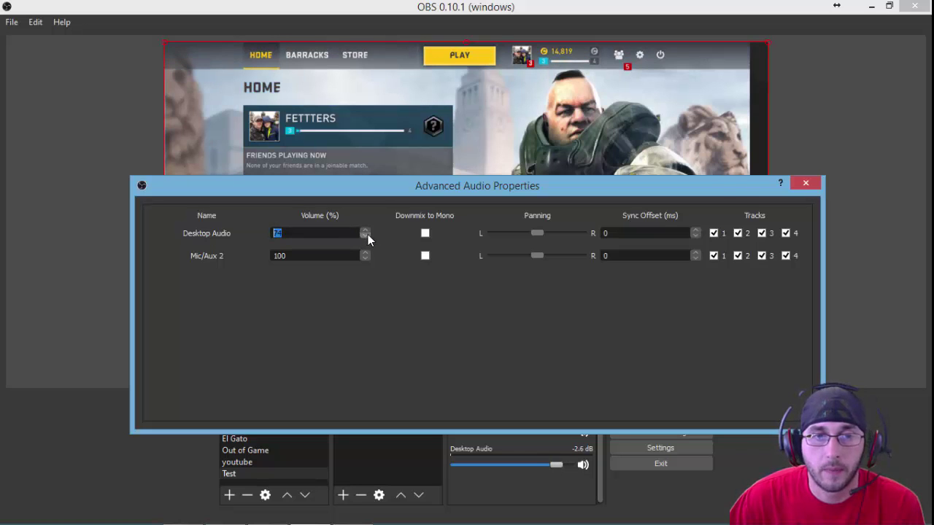
pyautogui.scroll(-2, 368, 234)
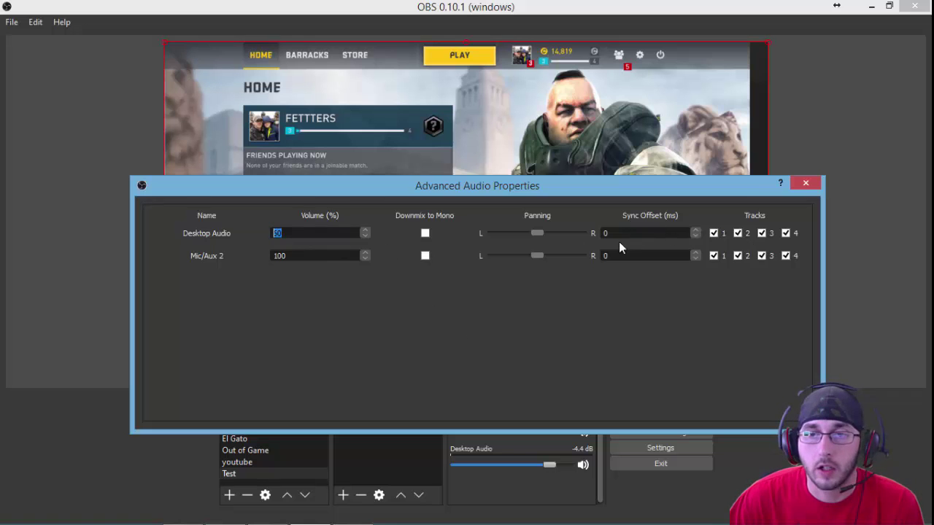
# Adjust Desktop Audio sync offset and volume, leaving volume at 100, then close the dialog.
pyautogui.moveTo(633, 233); pyautogui.dragTo(583, 233)
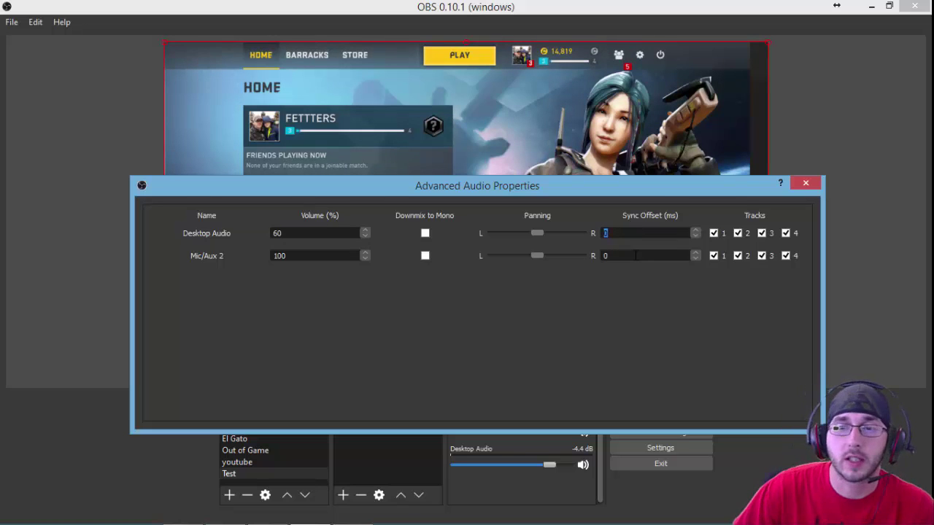
pyautogui.write('1500')
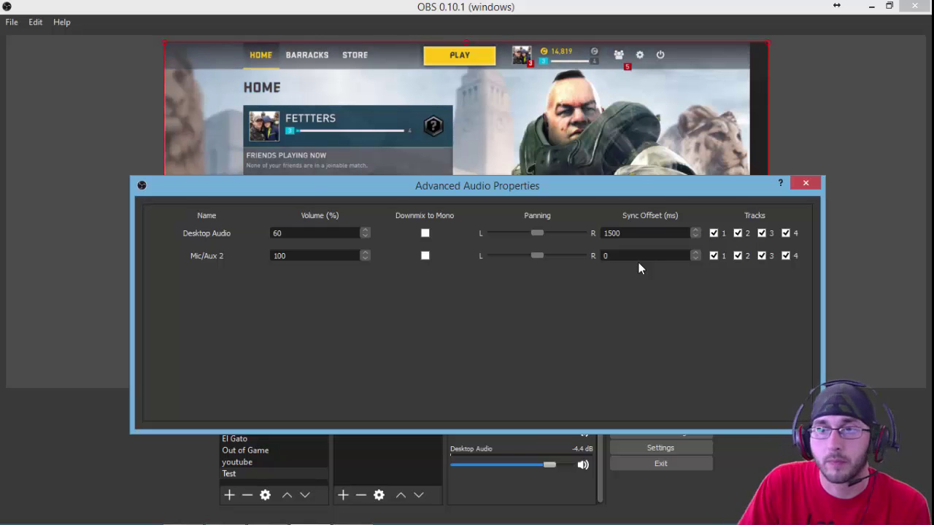
pyautogui.press('BackSpace')
pyautogui.press('BackSpace')
pyautogui.press('BackSpace')
pyautogui.press('BackSpace')
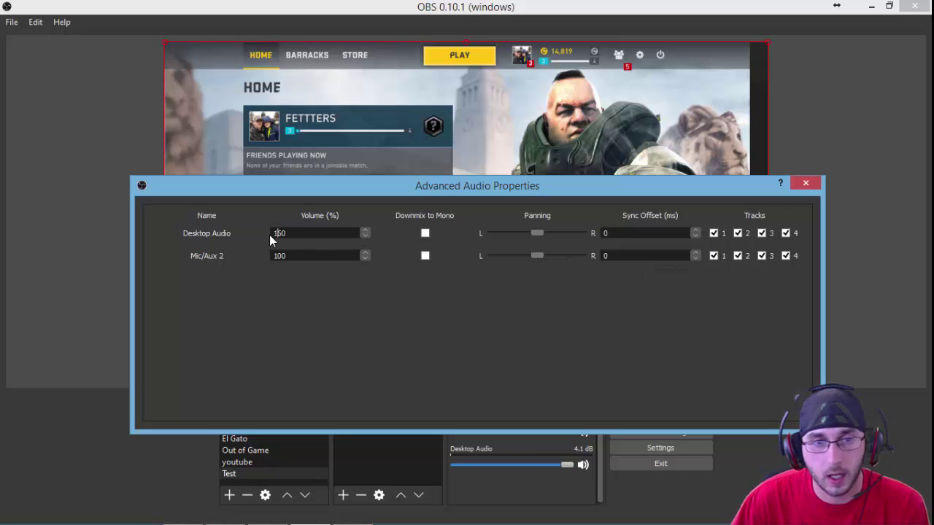
pyautogui.write('10')
pyautogui.press('Delete')
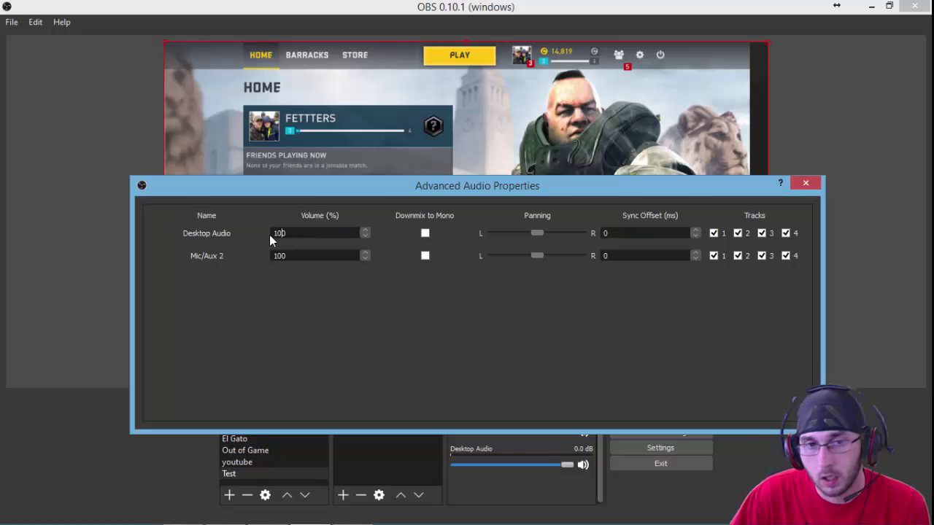
pyautogui.write('0')
pyautogui.press('BackSpace')
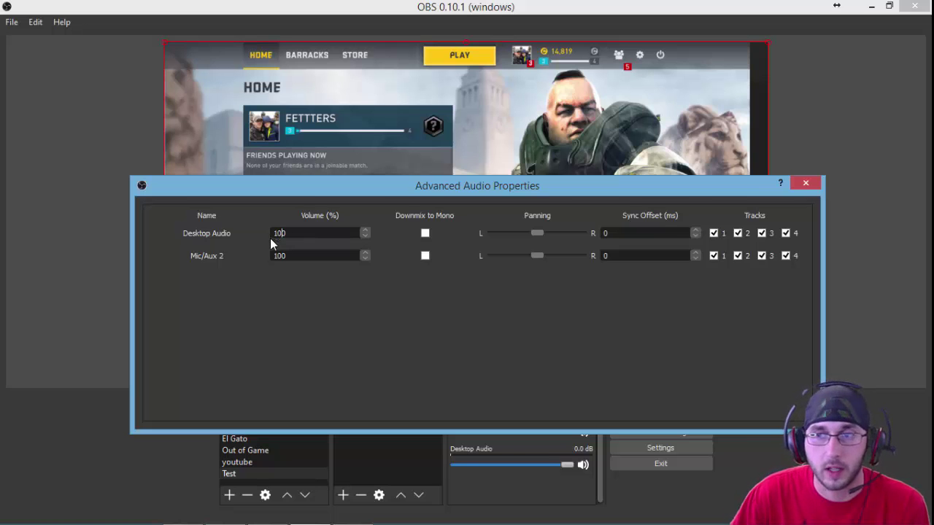
pyautogui.click(805, 184)
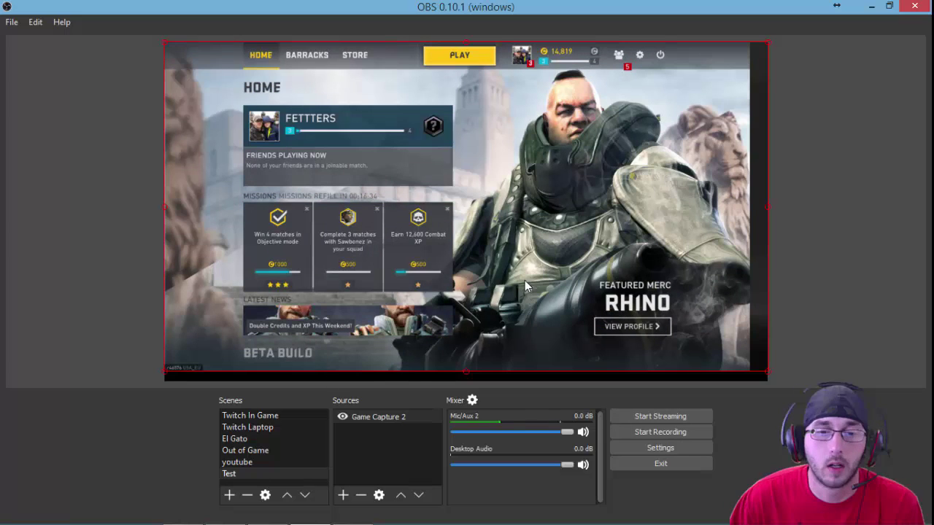
# Add an Image source, renaming it 'Overlay 1' after the name-already-in-use warning.
pyautogui.click(342, 496)
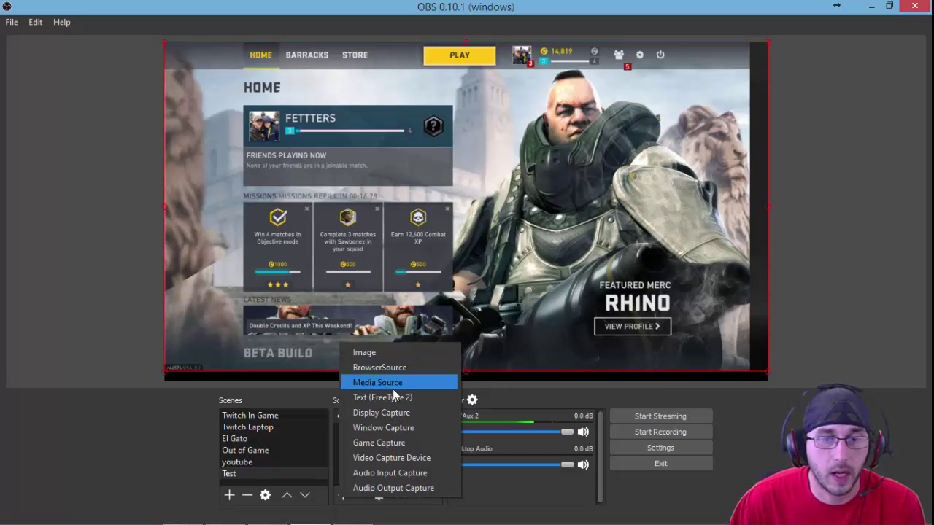
pyautogui.click(363, 353)
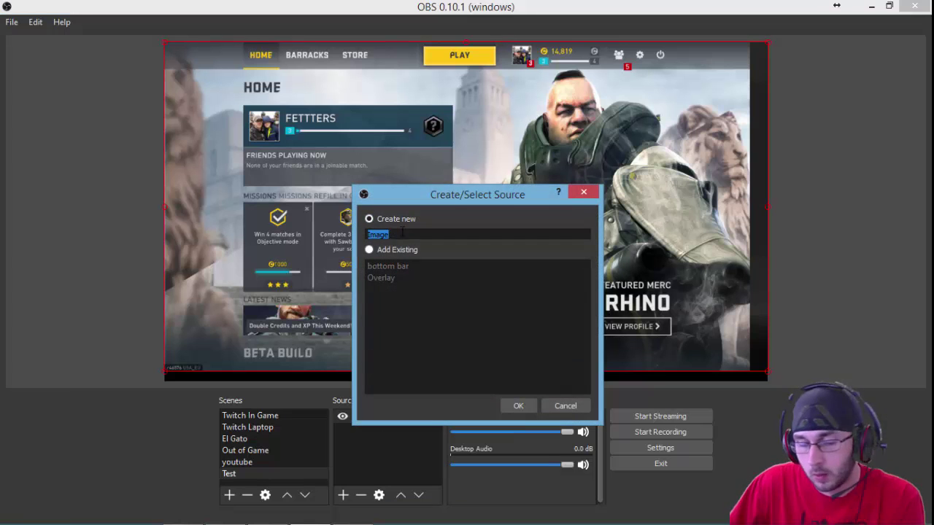
pyautogui.write('Overlay')
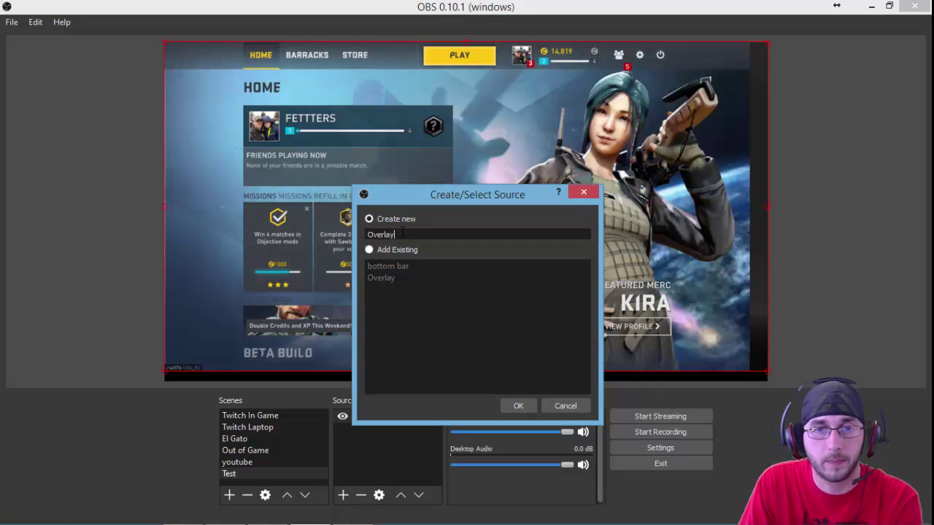
pyautogui.click(519, 405)
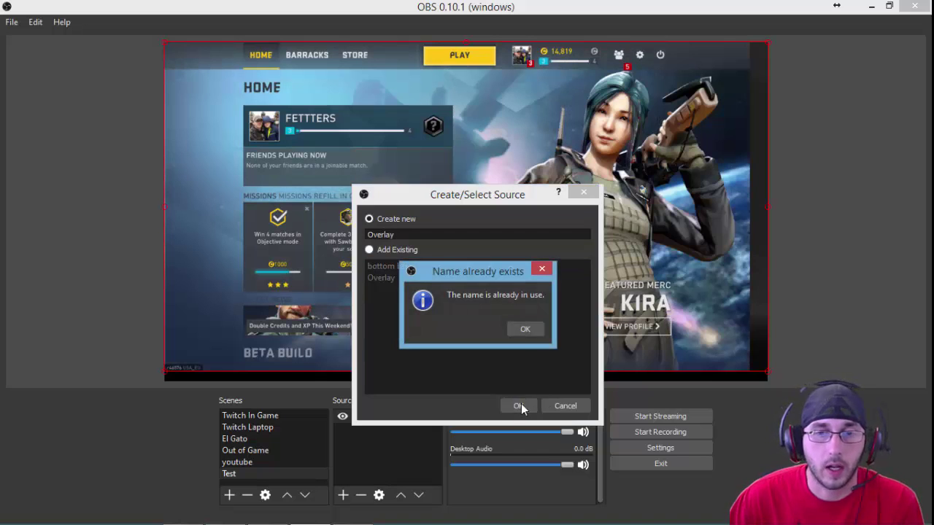
pyautogui.click(514, 332)
pyautogui.doubleClick(383, 234)
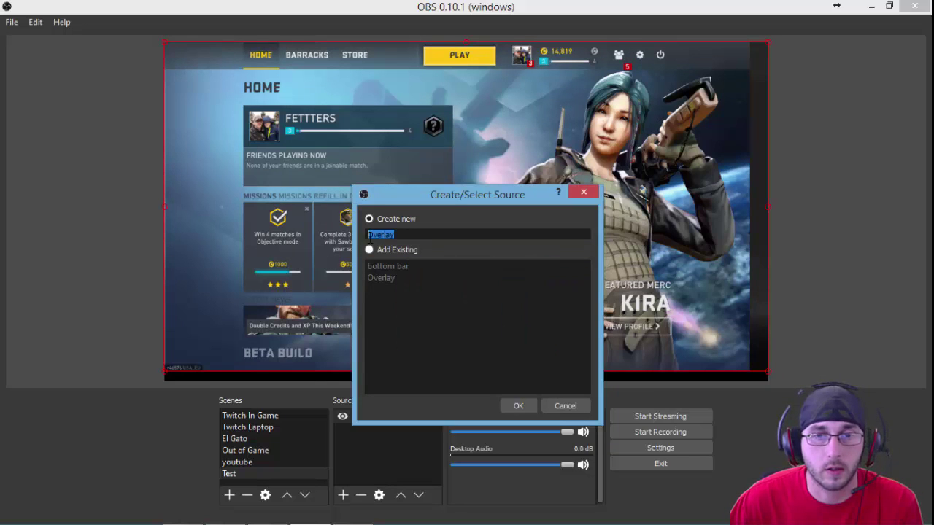
pyautogui.click(416, 235)
pyautogui.write('1')
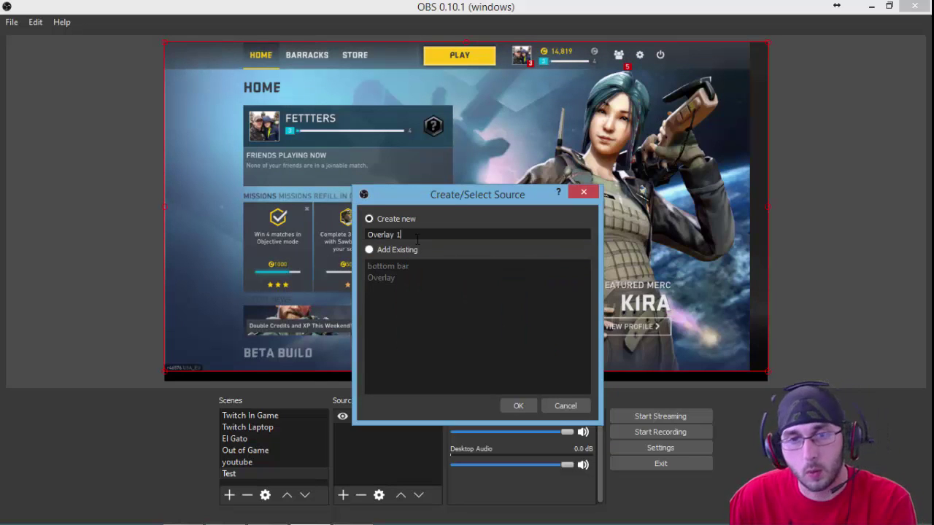
pyautogui.click(519, 405)
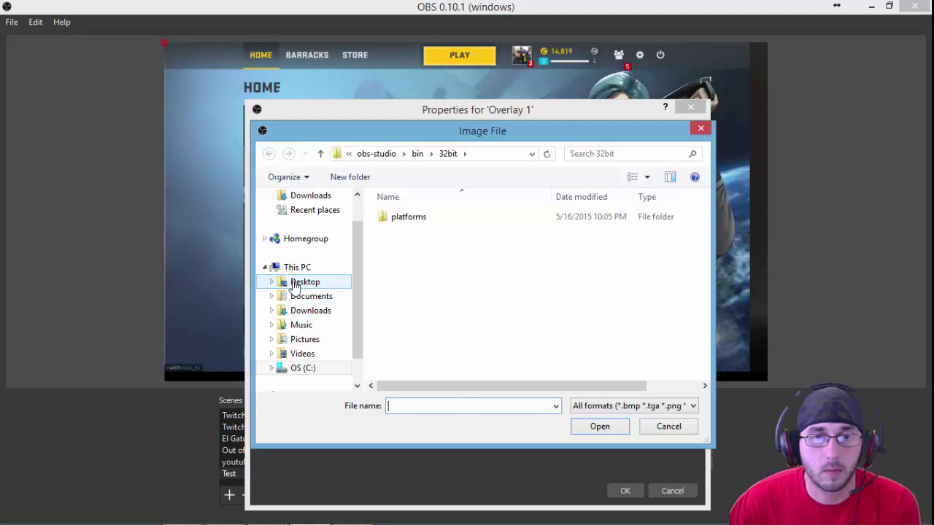
# Browse Desktop > Overlays > Overlays_Chamfered_17042015 > Blue, then return to the Overlays folder.
pyautogui.click(295, 284)
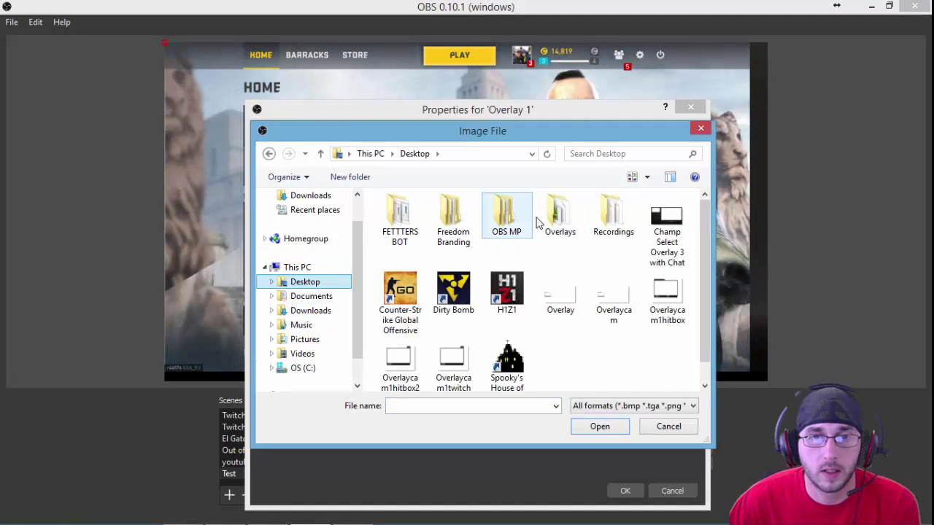
pyautogui.doubleClick(570, 220)
pyautogui.doubleClick(494, 235)
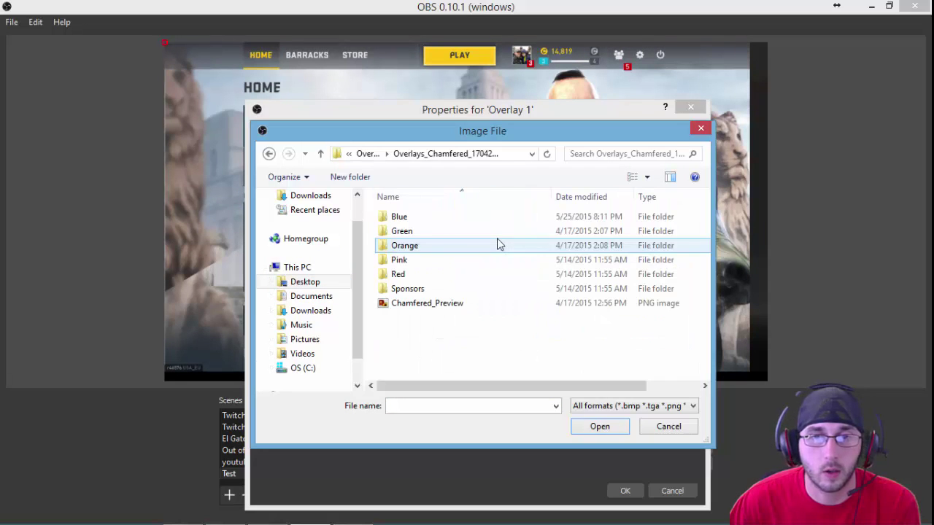
pyautogui.doubleClick(426, 224)
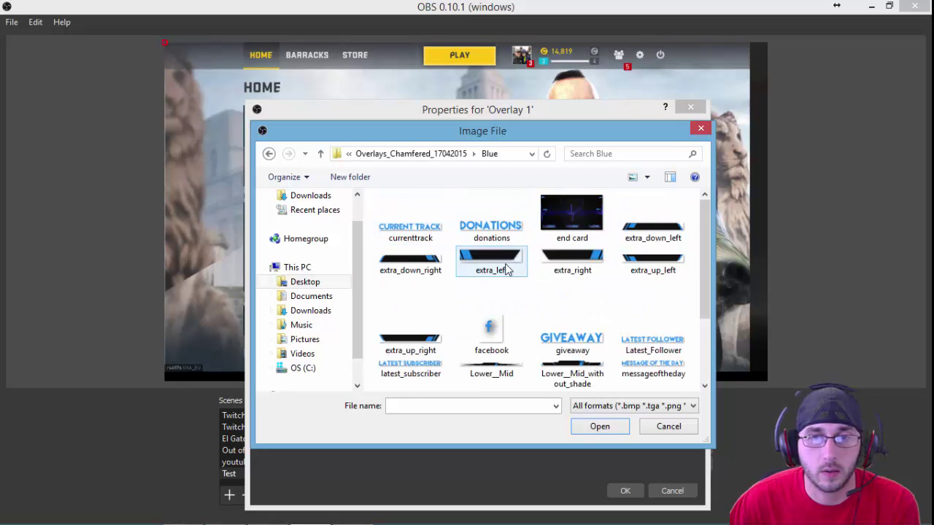
pyautogui.scroll(-3, 525, 281)
pyautogui.scroll(3, 500, 346)
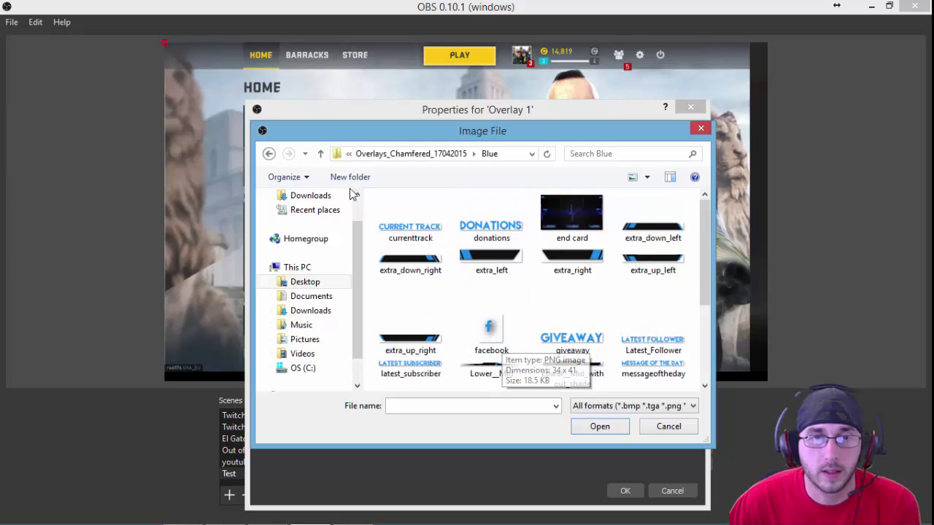
pyautogui.click(268, 154)
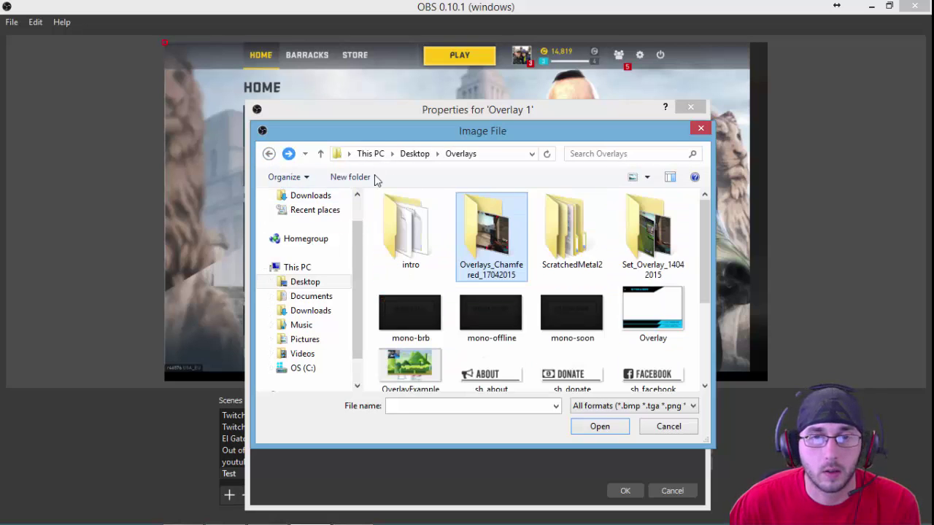
pyautogui.click(268, 154)
# Choose Webcam_Left.png from Set_Overlay_14042015 > Overlays > Blue.
pyautogui.doubleClick(653, 239)
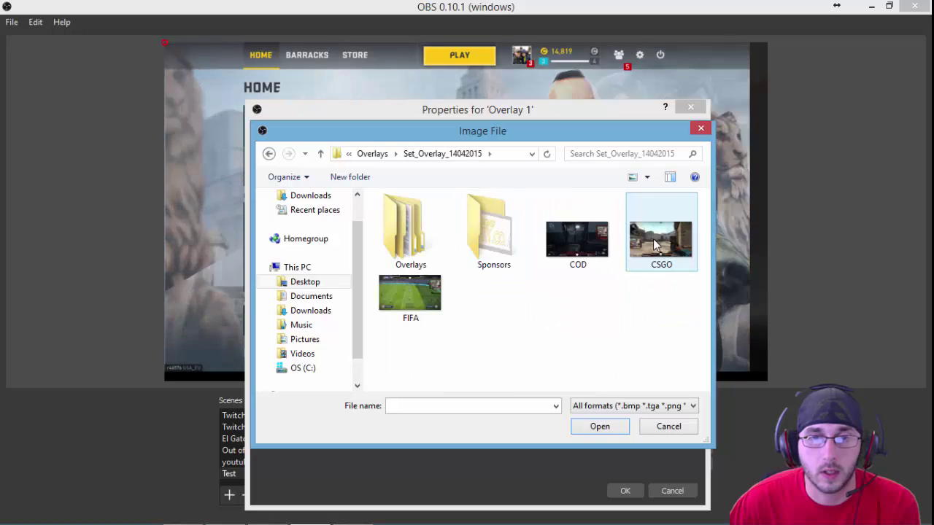
pyautogui.doubleClick(427, 253)
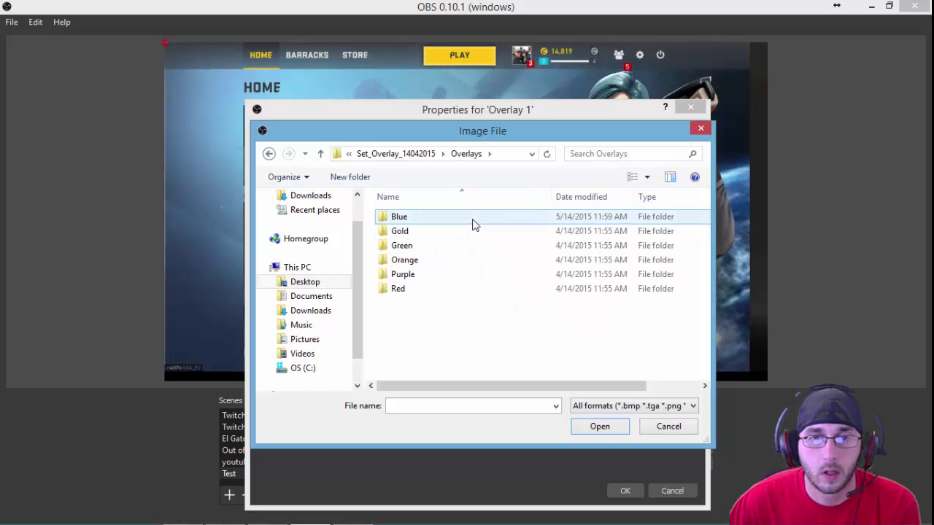
pyautogui.doubleClick(472, 215)
pyautogui.doubleClick(565, 316)
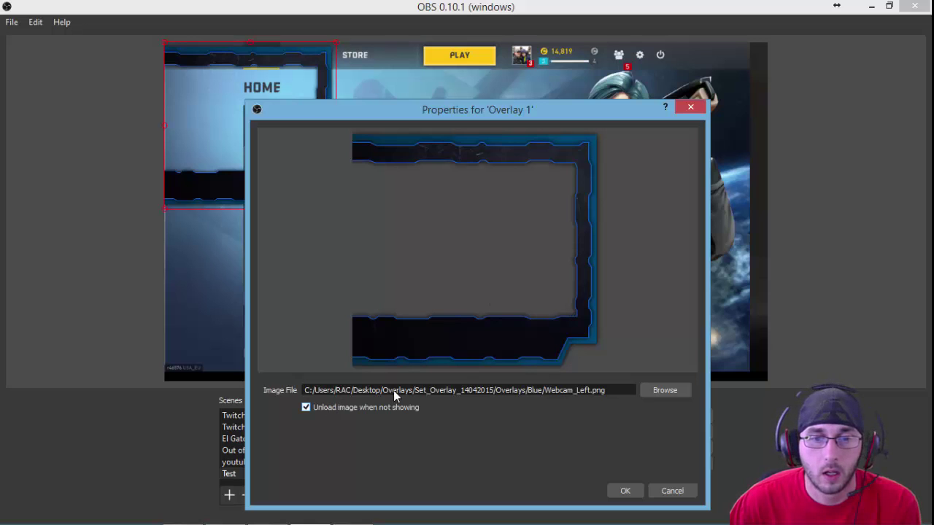
# Confirm Overlay 1, then move and shrink the blue webcam frame against the preview's right edge.
pyautogui.click(625, 490)
pyautogui.moveTo(320, 178); pyautogui.dragTo(747, 224)
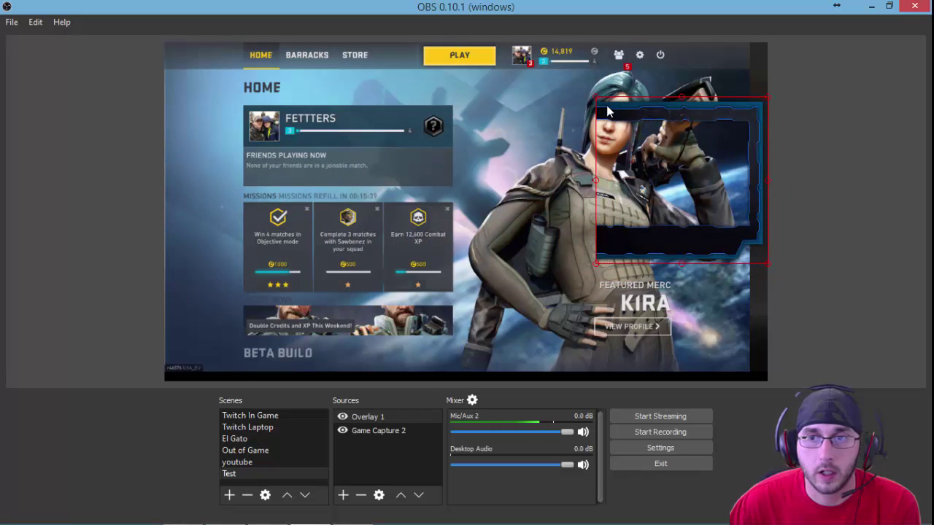
pyautogui.moveTo(606, 109); pyautogui.dragTo(693, 233)
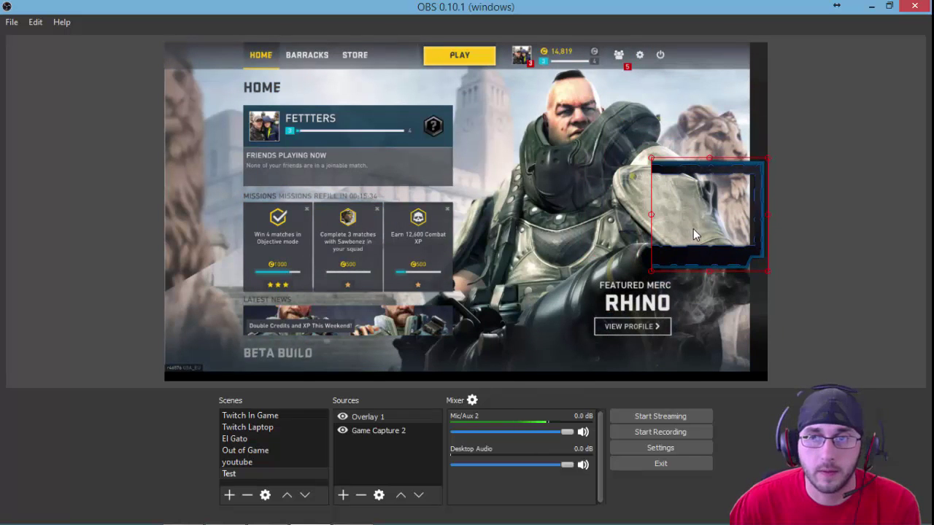
pyautogui.click(138, 246)
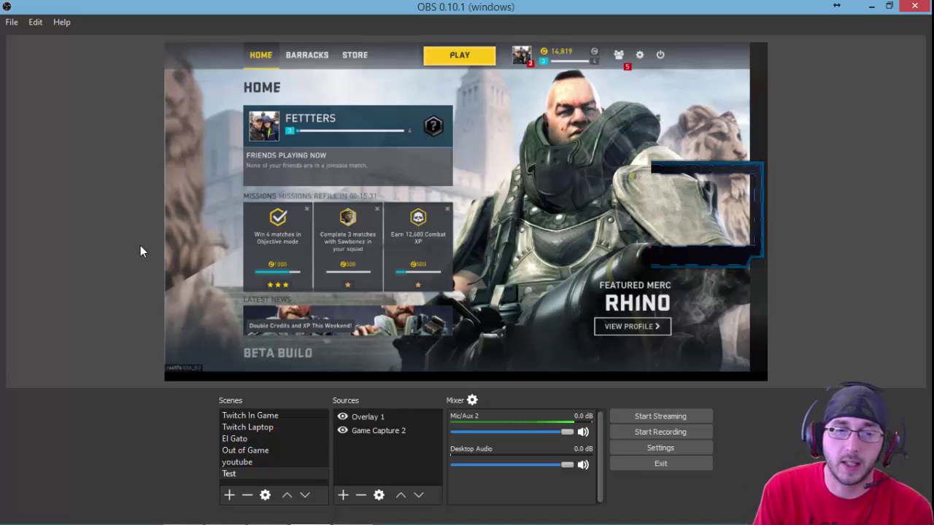